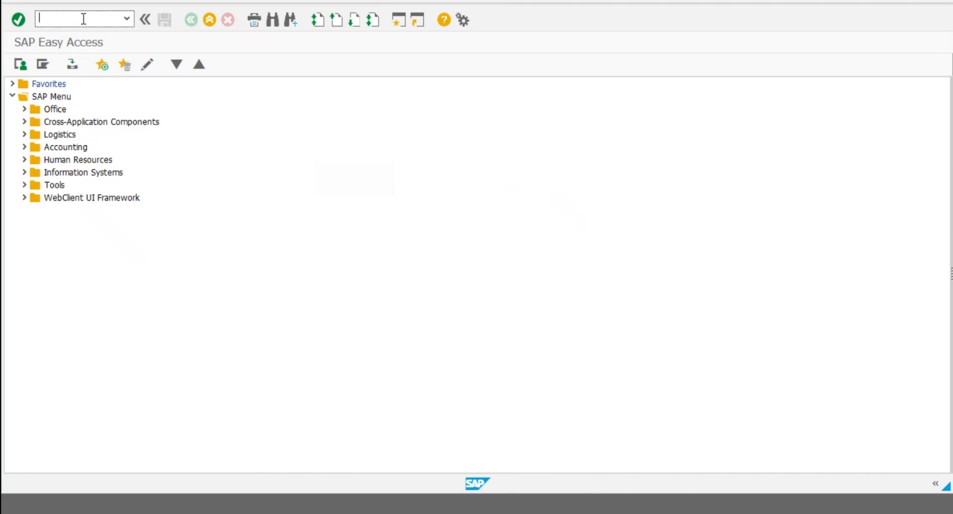
- Start transaction ME41 to create an RFQ and set its quotation deadline to 10.07.20
text(me41)
key(Return)
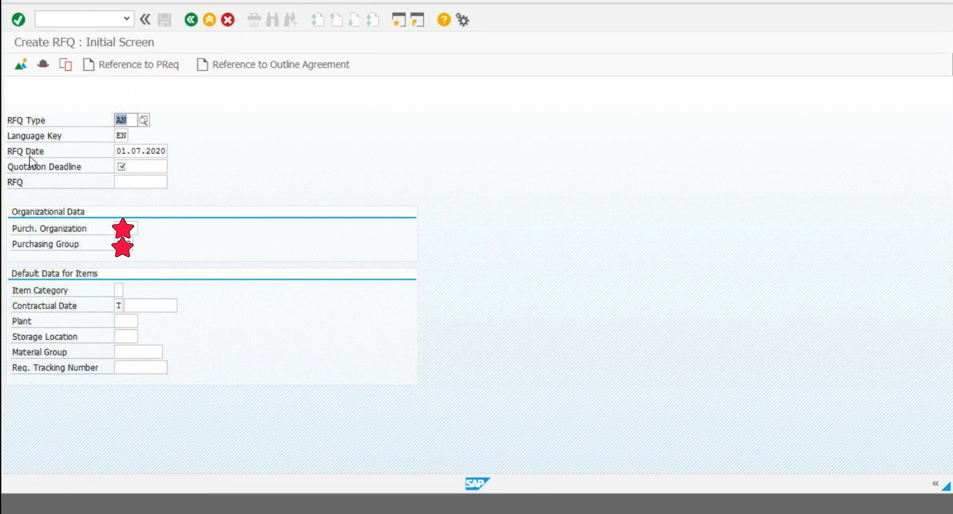
click(133, 166)
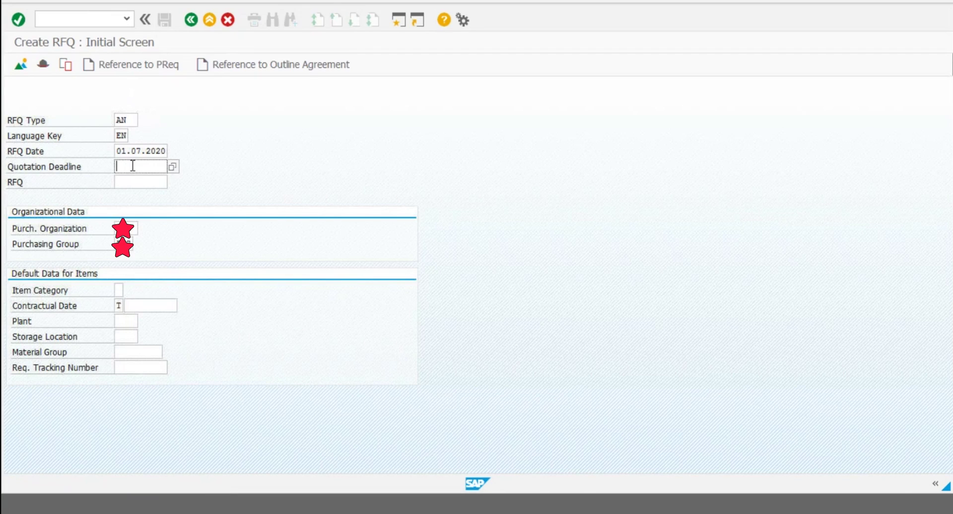
text(10.07.)
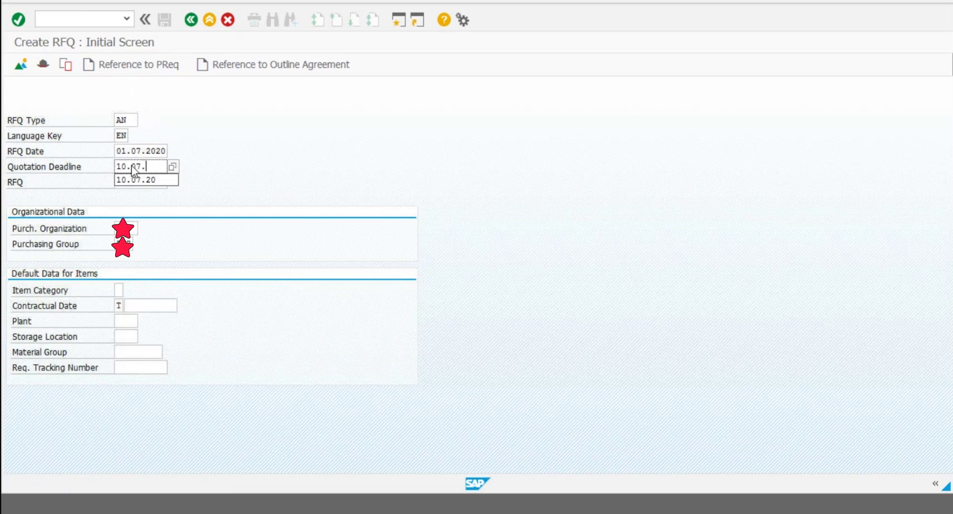
click(133, 180)
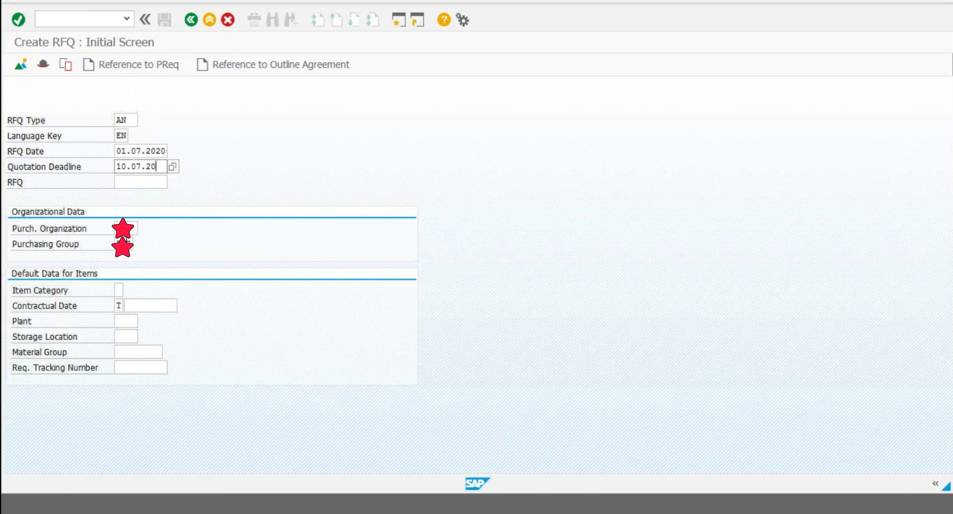
- Set the default contractual date for the items to 19.07.20 and continue to the RFQ header data
click(130, 228)
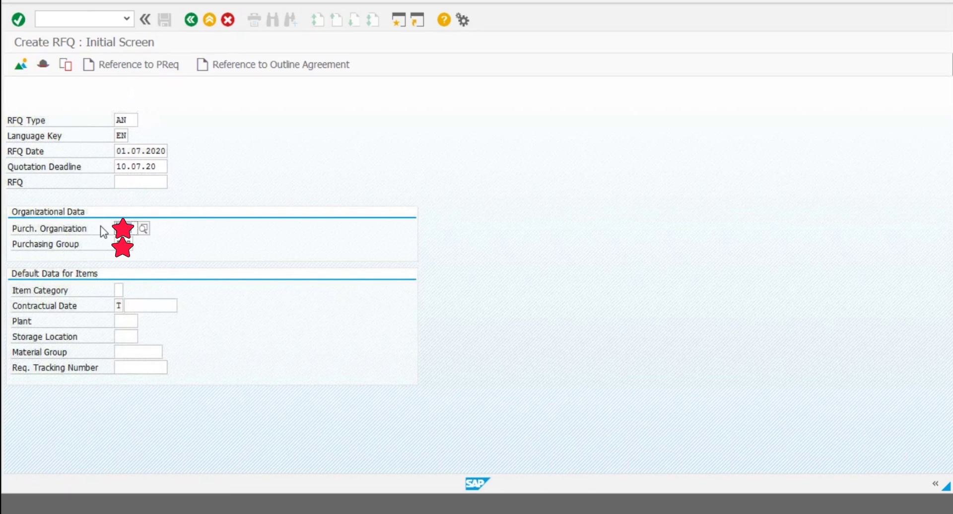
click(130, 244)
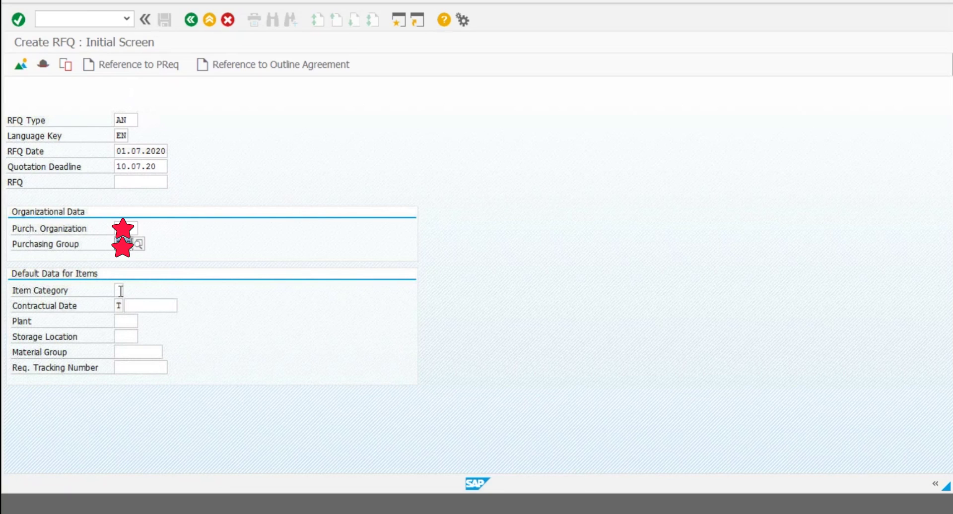
click(141, 302)
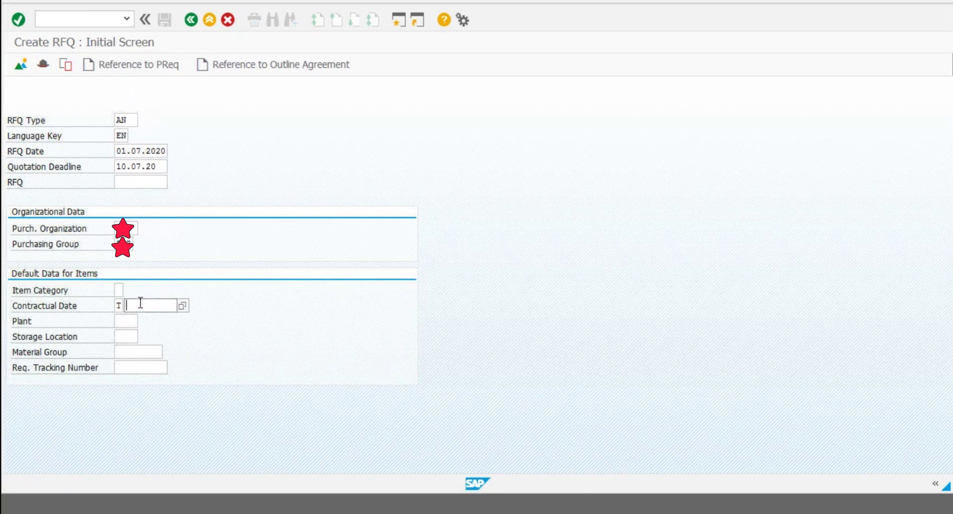
text(1)
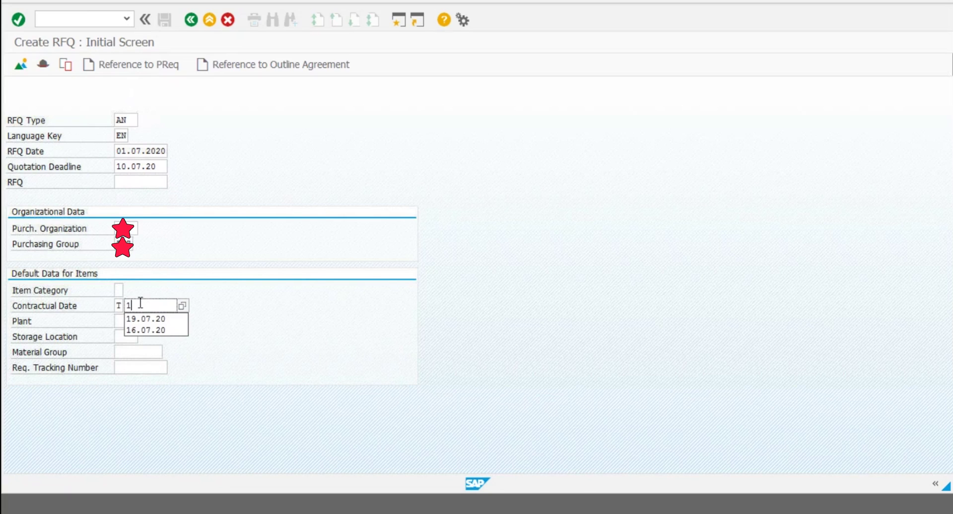
text(9.07.20)
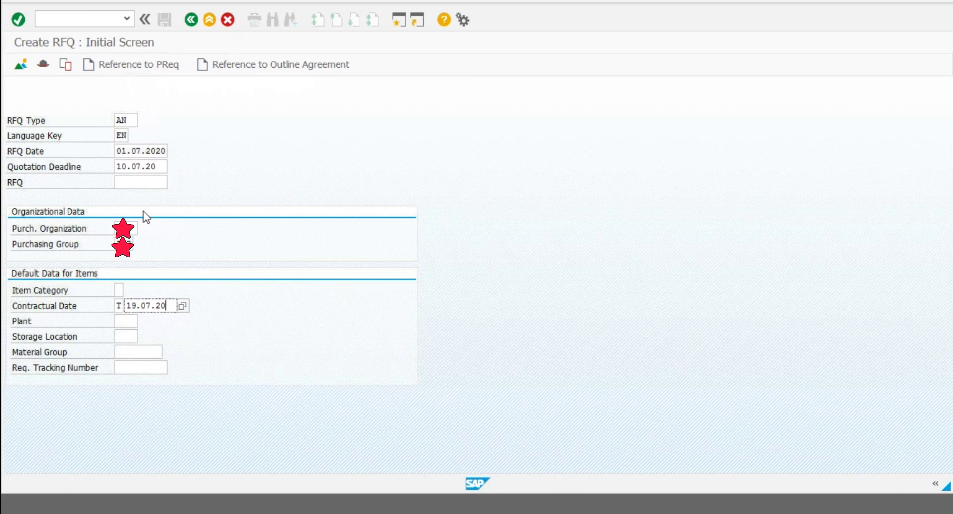
key(Return)
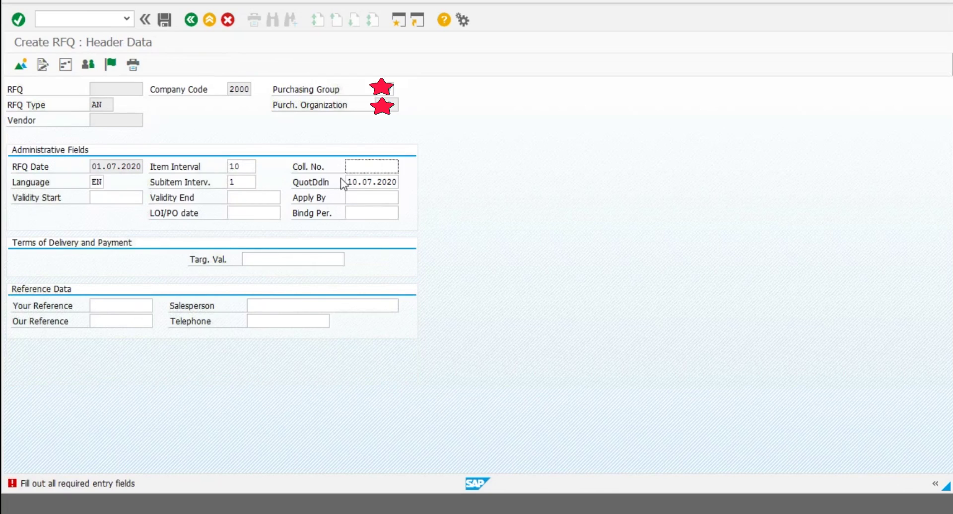
- Enter TEST001 as the RFQ's collective number and continue to the item overview
click(356, 170)
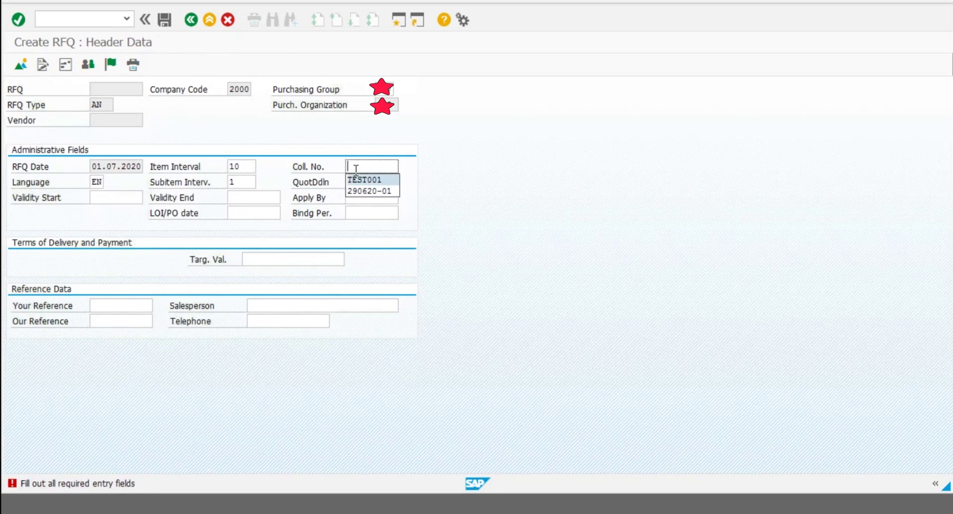
key(Return)
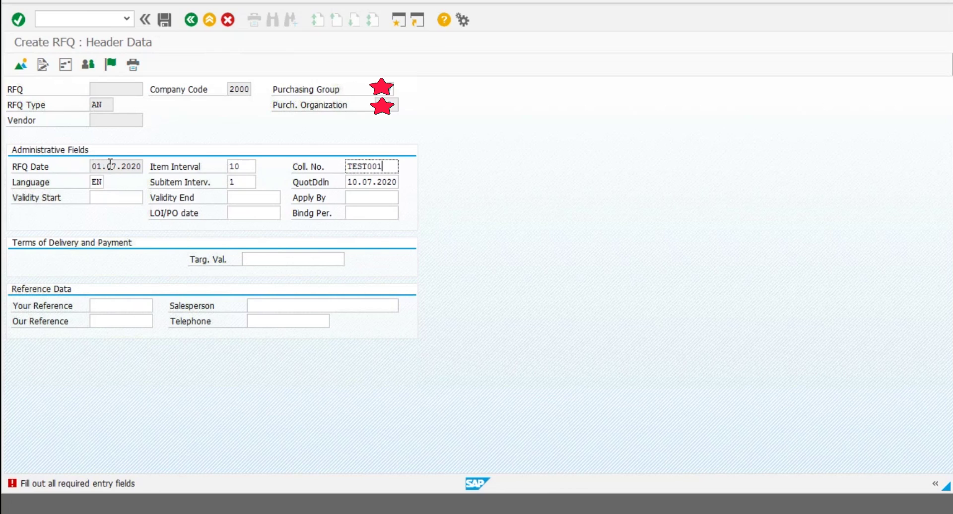
key(Return)
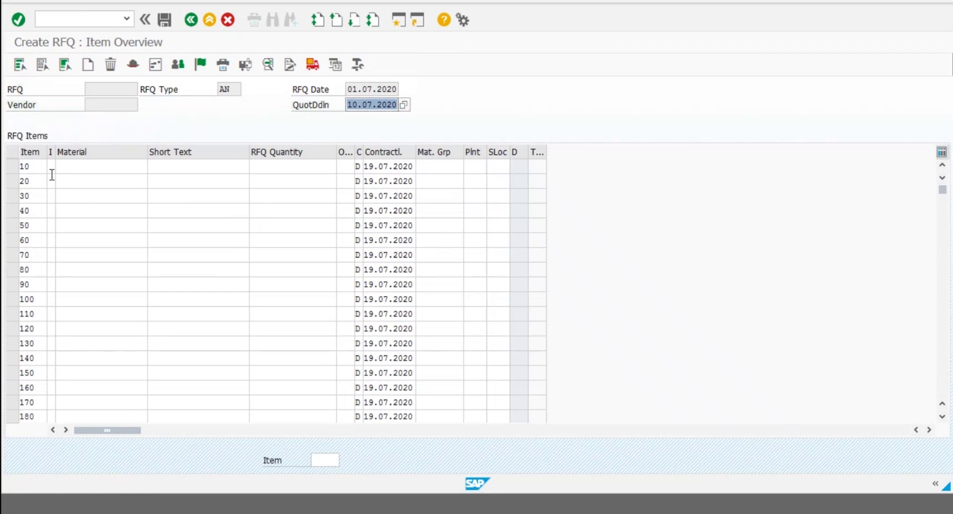
- Fill in item 10 with item category D, short text "Additional Charges" and material group ADM_SERV
click(51, 166)
text(D)
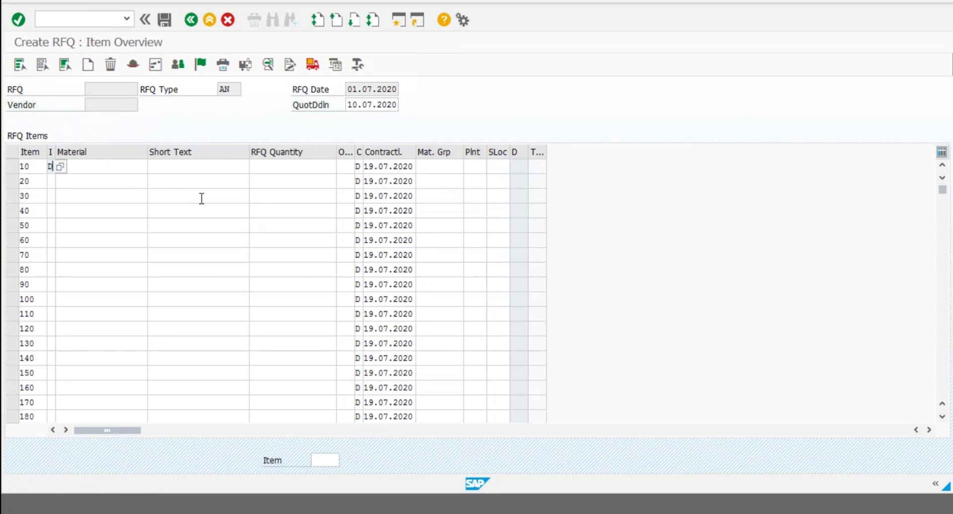
key(Tab)
key(Tab)
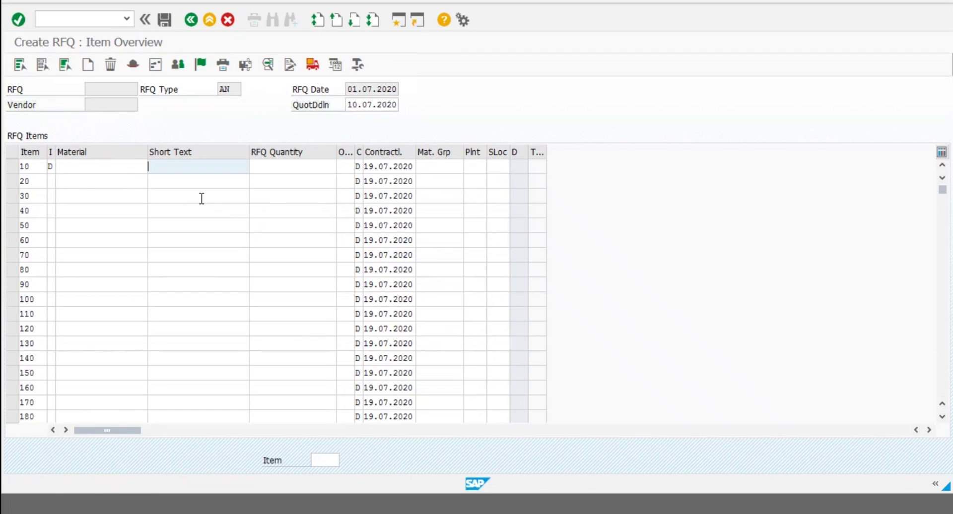
text(Add)
key(Down)
key(Return)
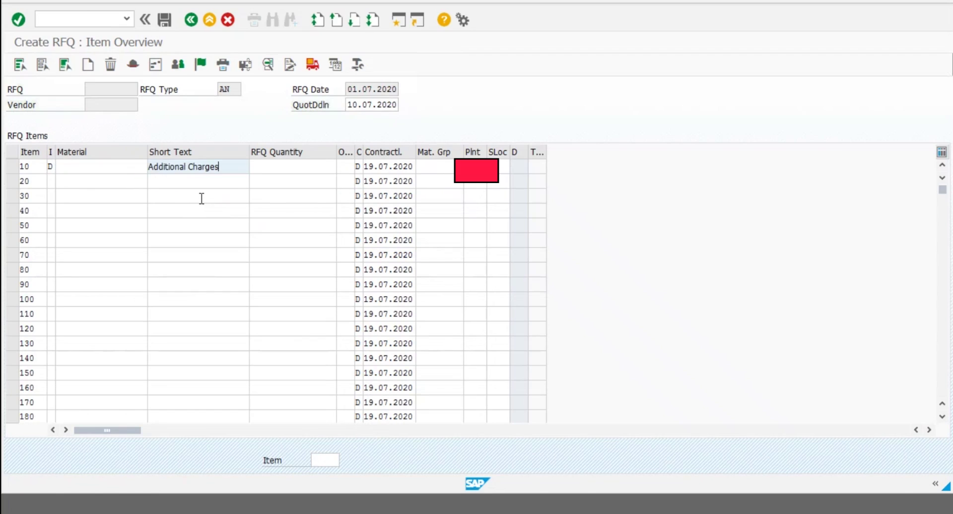
click(423, 167)
key(Down)
key(Return)
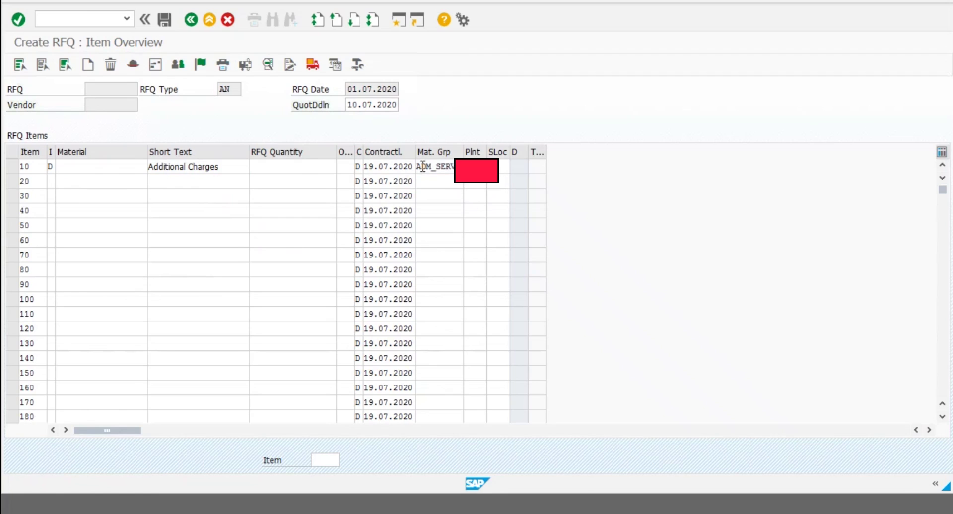
- Open the service specifications of item 10 and call up the model service specification ZDEMO as the reference
click(12, 169)
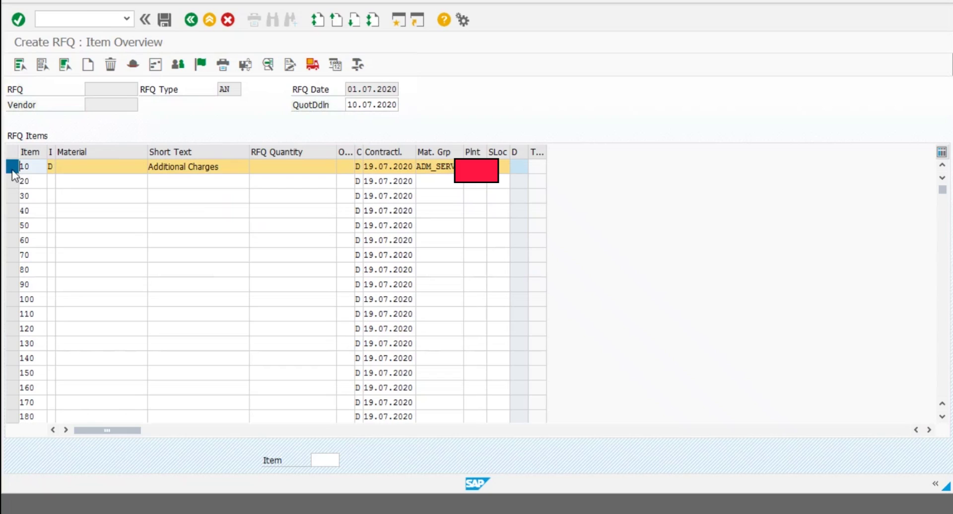
click(356, 72)
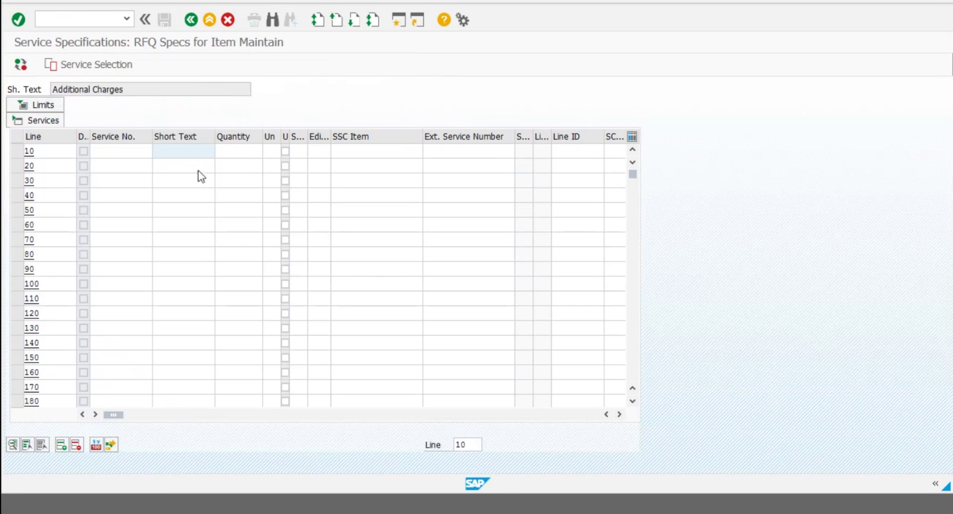
click(106, 64)
click(160, 157)
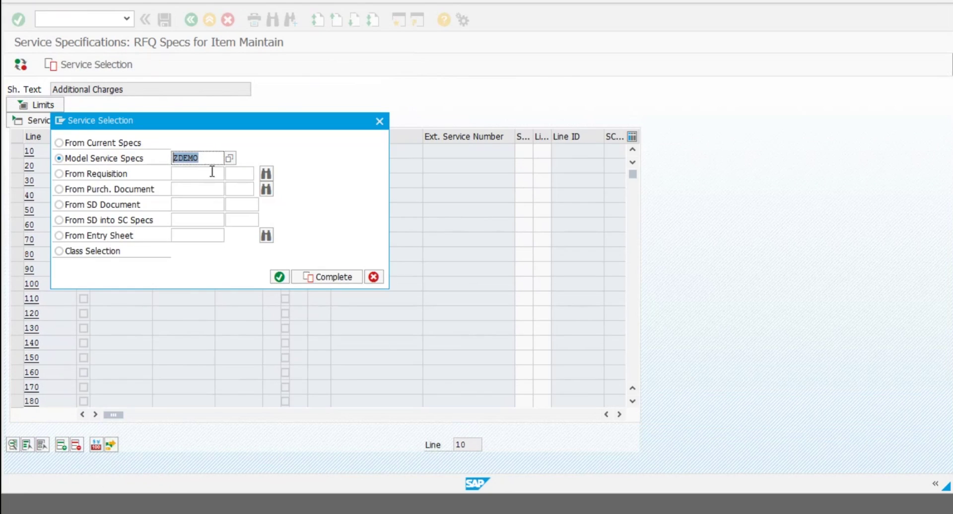
click(89, 159)
click(279, 277)
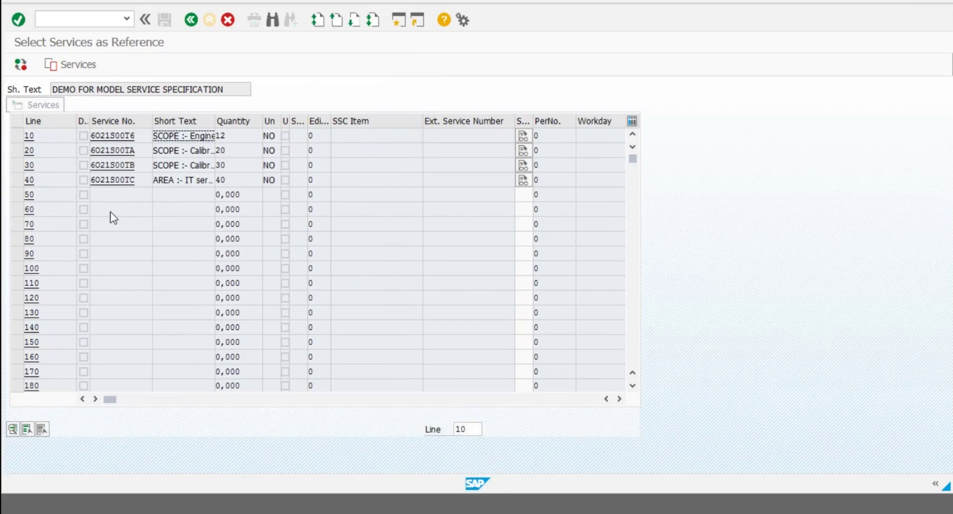
- Select service lines 10 to 40 of the model specification and copy them into the RFQ item
drag(19, 135, 19, 180)
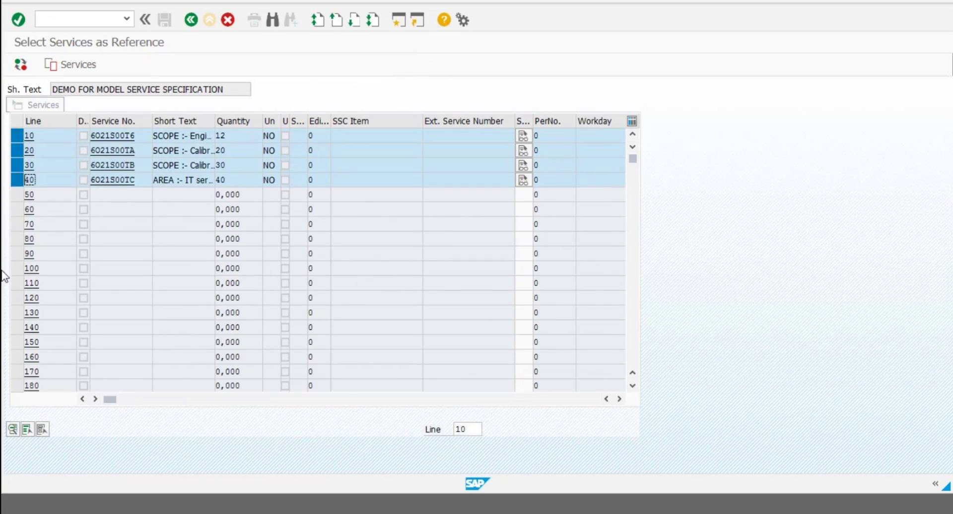
click(19, 180)
click(19, 168)
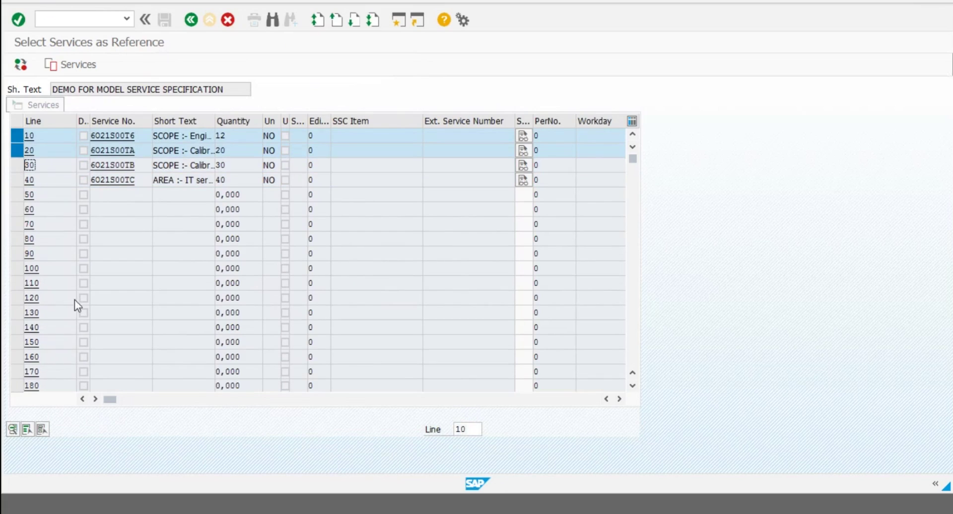
click(27, 429)
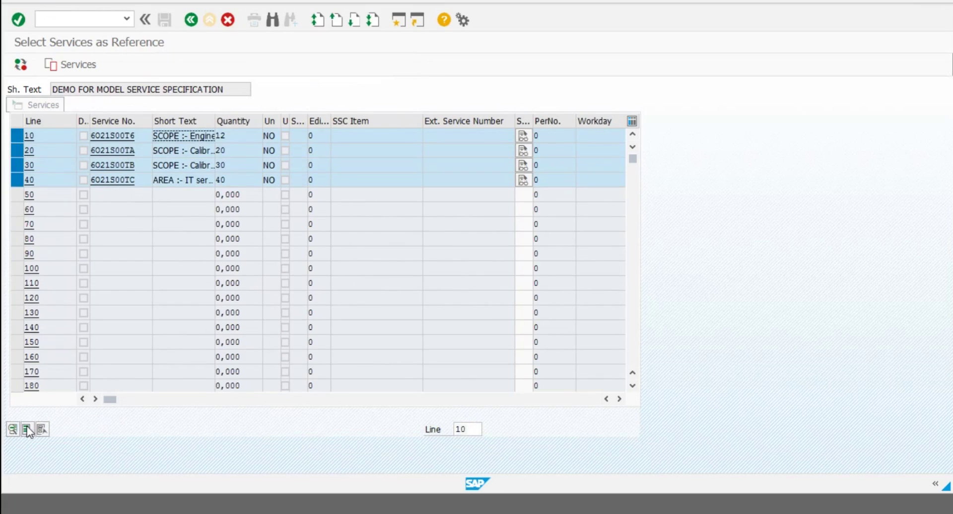
click(69, 67)
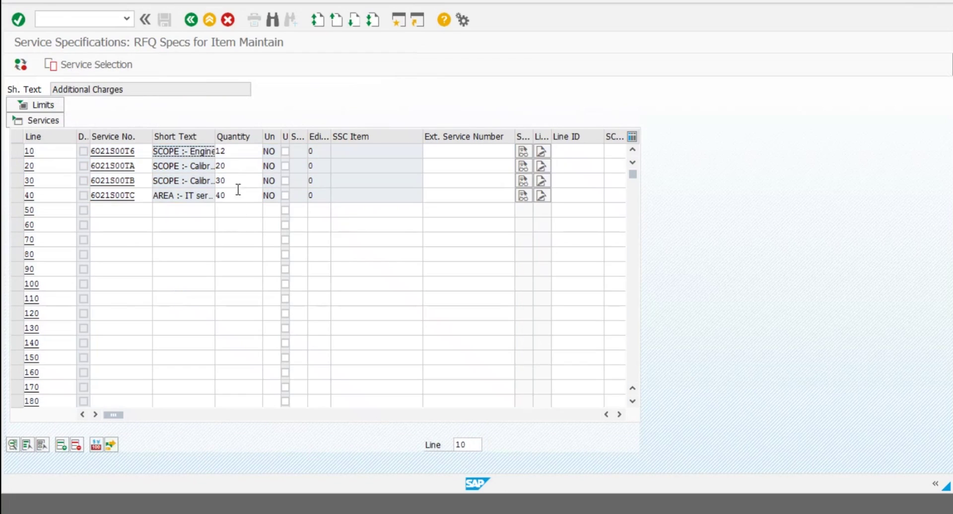
- Set the quantity of the IT service in line 40 to 13
click(237, 151)
click(237, 195)
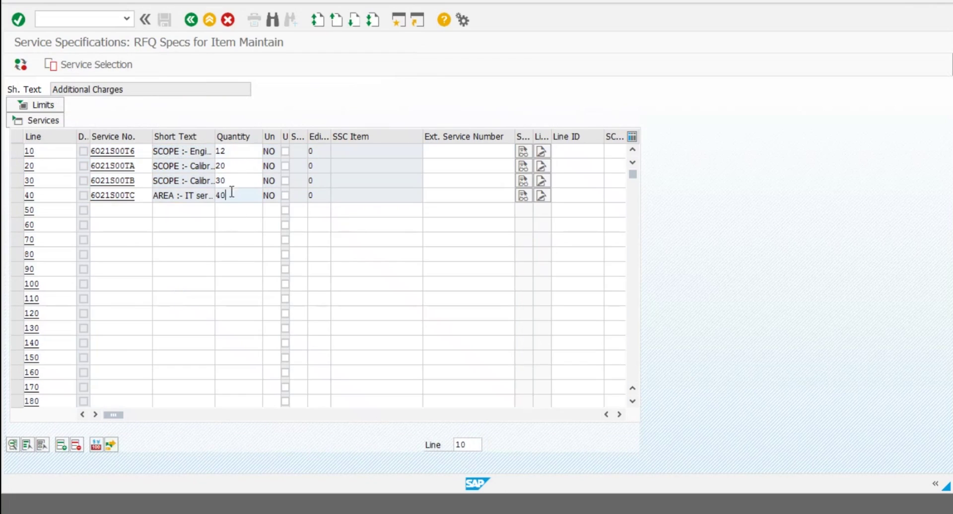
drag(237, 195, 210, 195)
text(13)
click(247, 168)
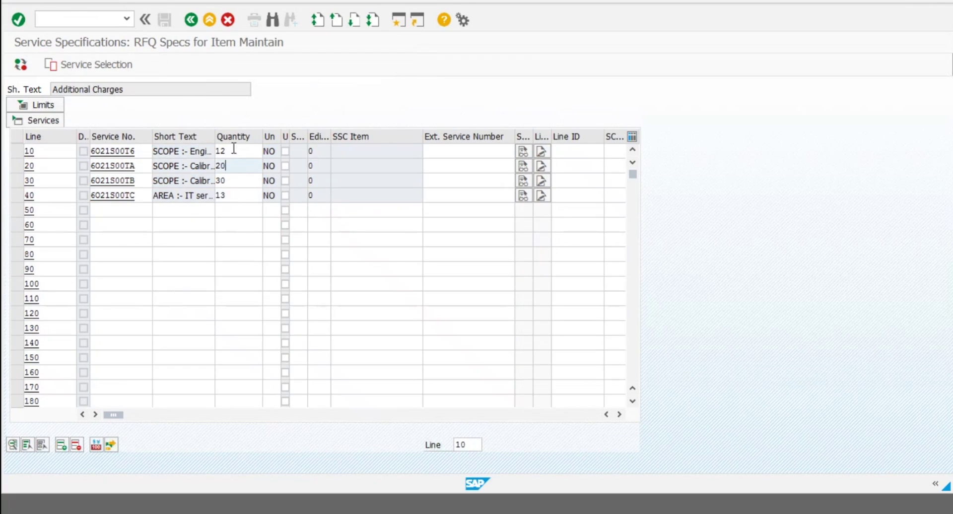
key(Return)
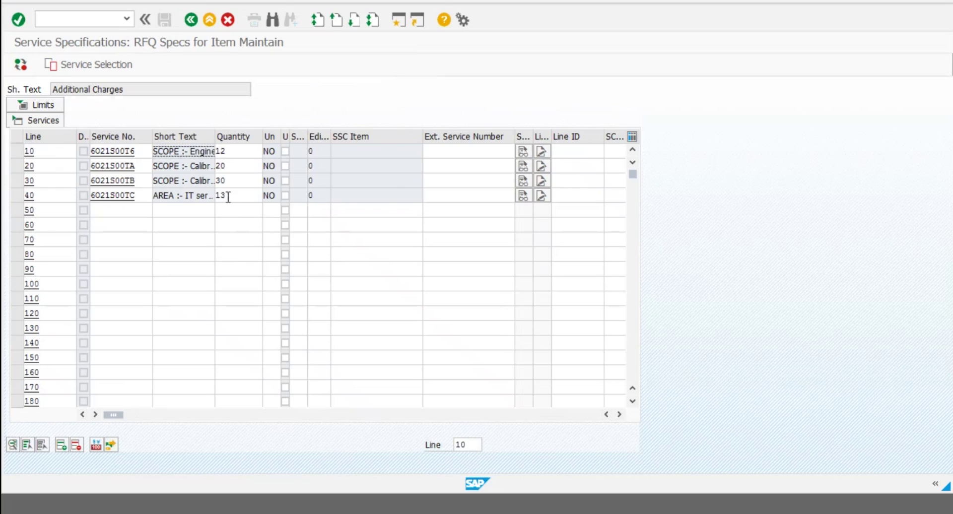
- Return to the item overview, assign the vendor by entering its vendor number in the vendor address data, and save the RFQ
click(191, 21)
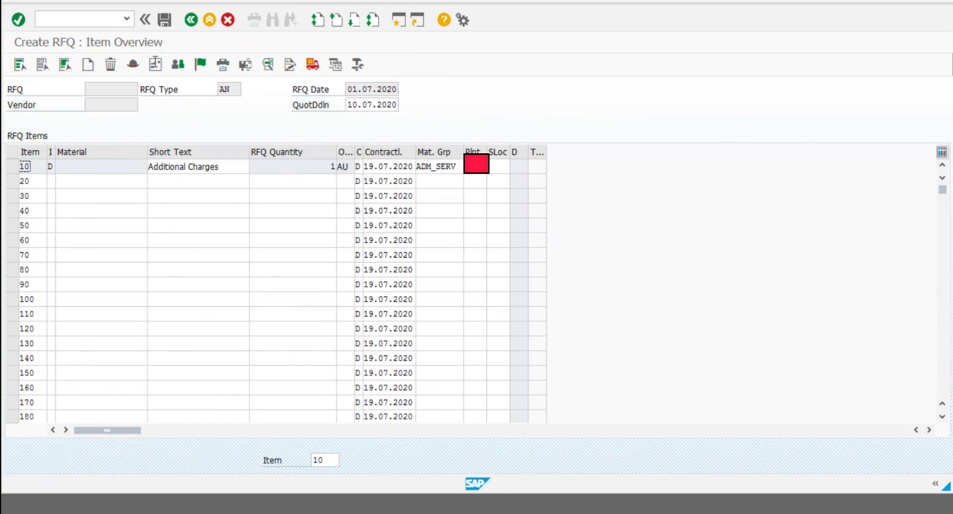
click(154, 64)
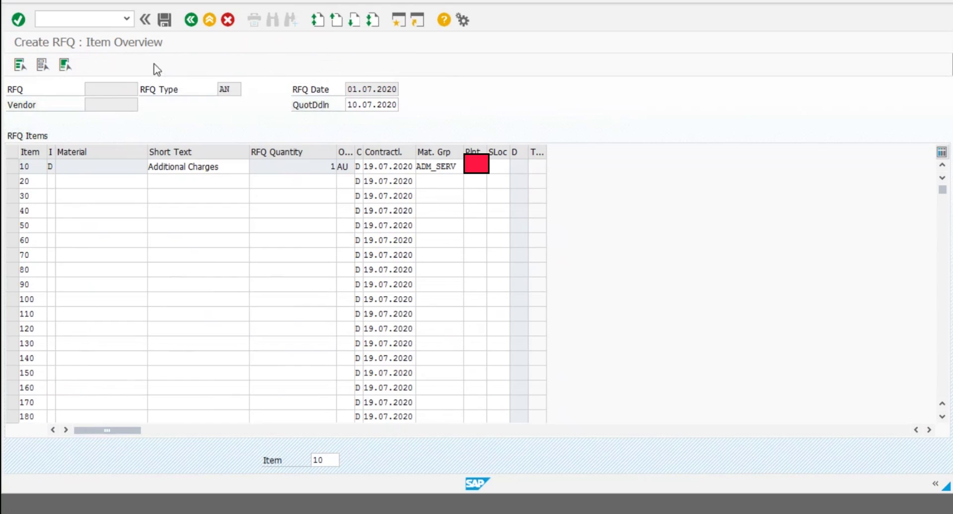
click(107, 115)
text(1011772)
key(Down)
key(Return)
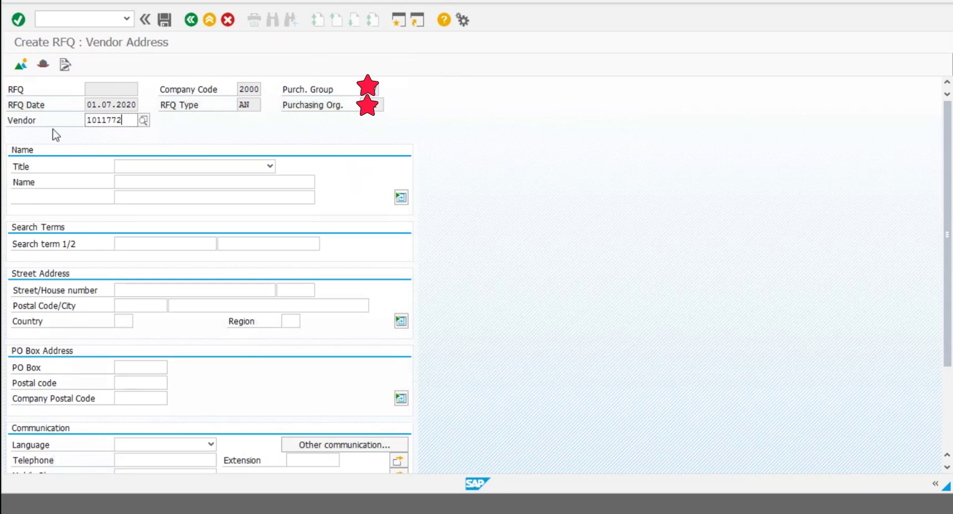
key(Return)
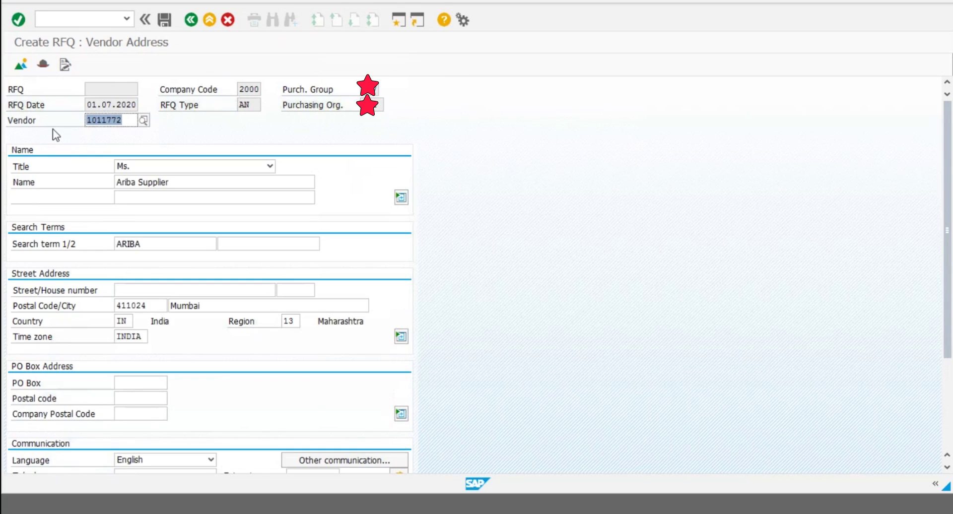
click(21, 64)
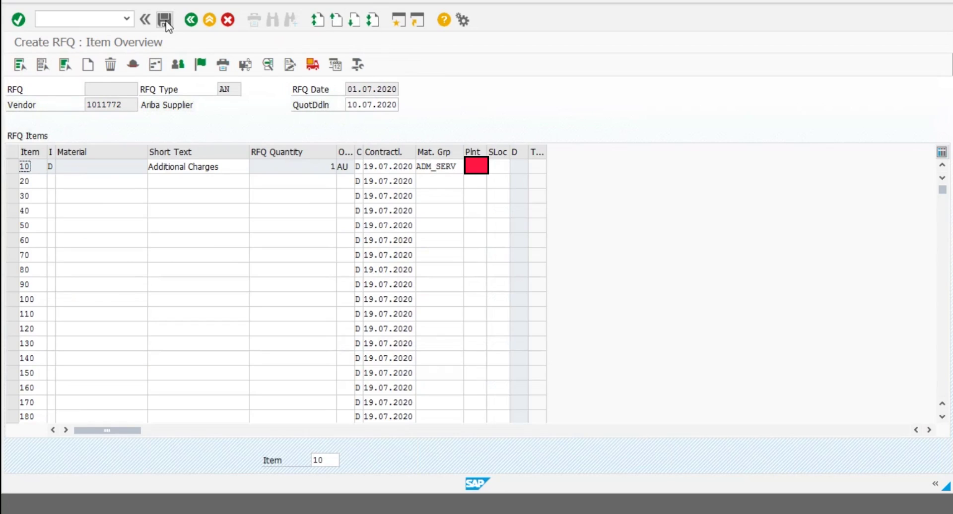
key(ctrl+s)
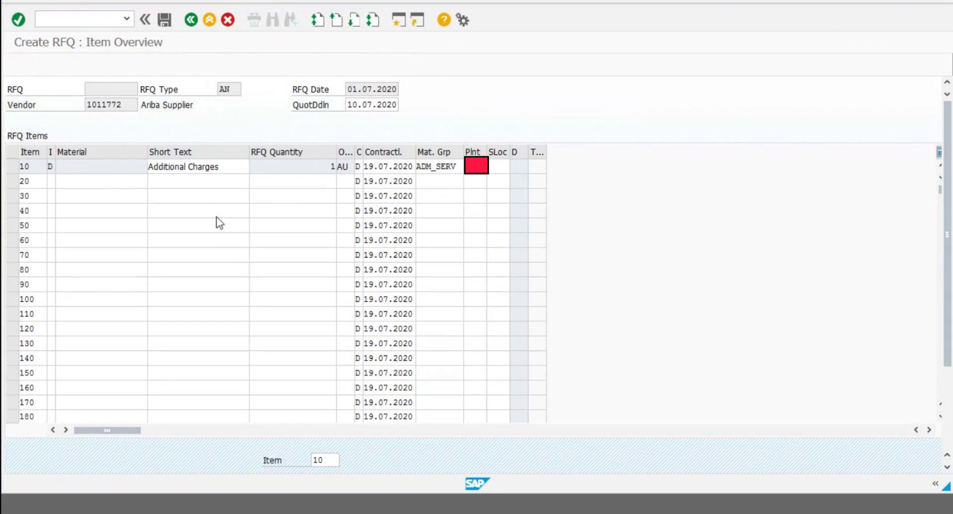